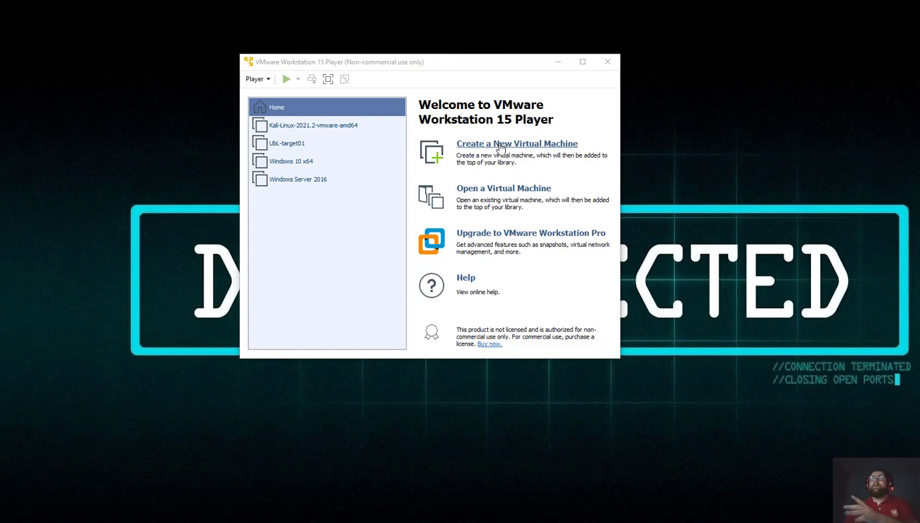
# Launch the New Virtual Machine Wizard from the Player home page.
pyautogui.click(537, 148)
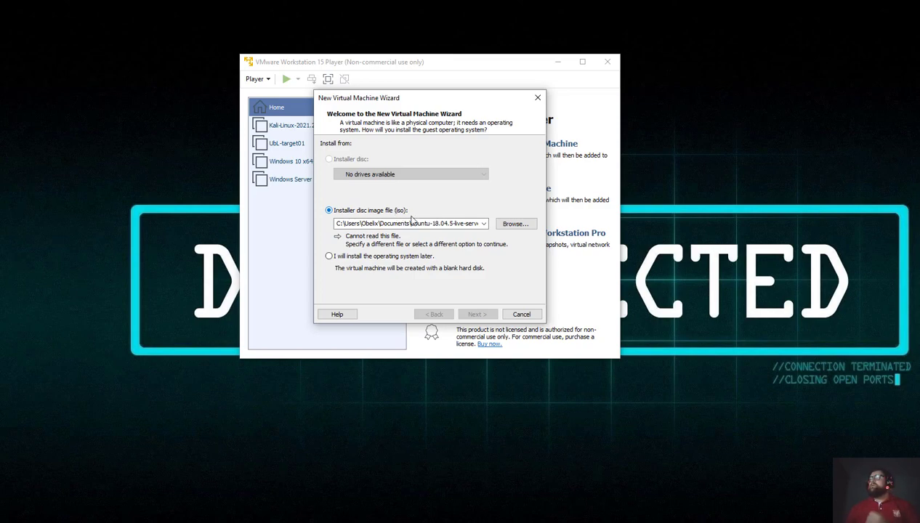
# Use ubuntu-20.04.3-live-server-amd64.iso from Documents as the installer disc image.
pyautogui.click(517, 224)
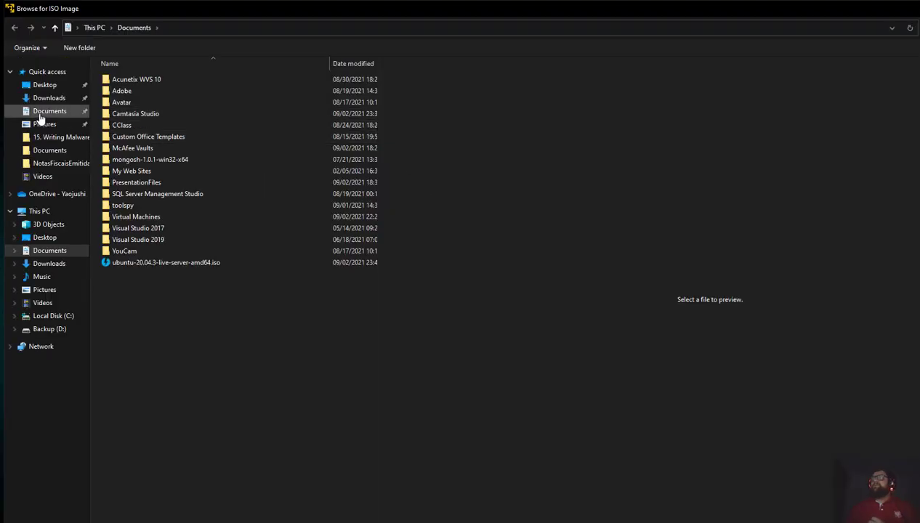
pyautogui.click(41, 115)
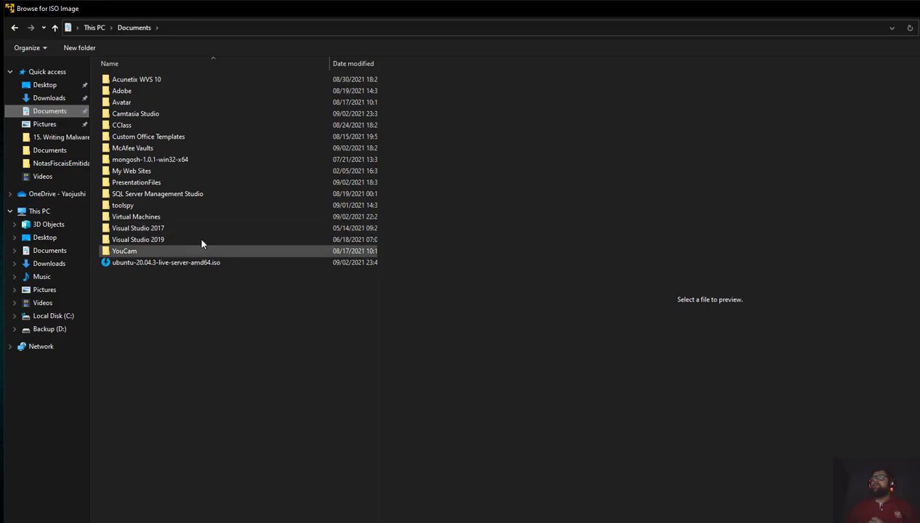
pyautogui.click(182, 265)
pyautogui.doubleClick(183, 264)
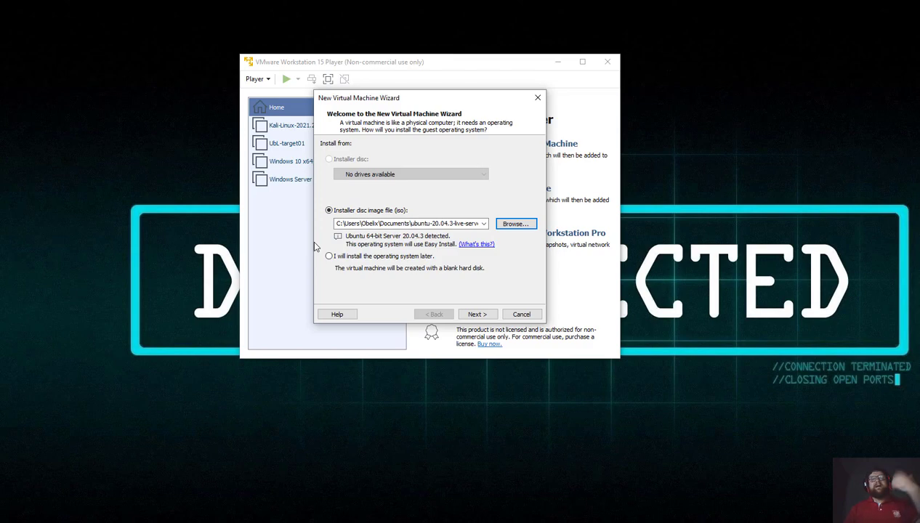
# Enter the Easy Install full name, user name and matching password, then continue.
pyautogui.click(479, 315)
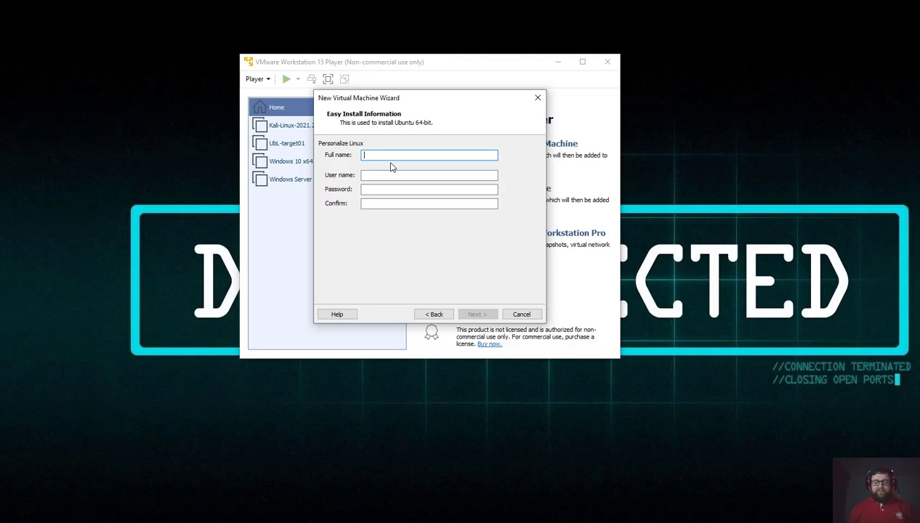
pyautogui.write('o')
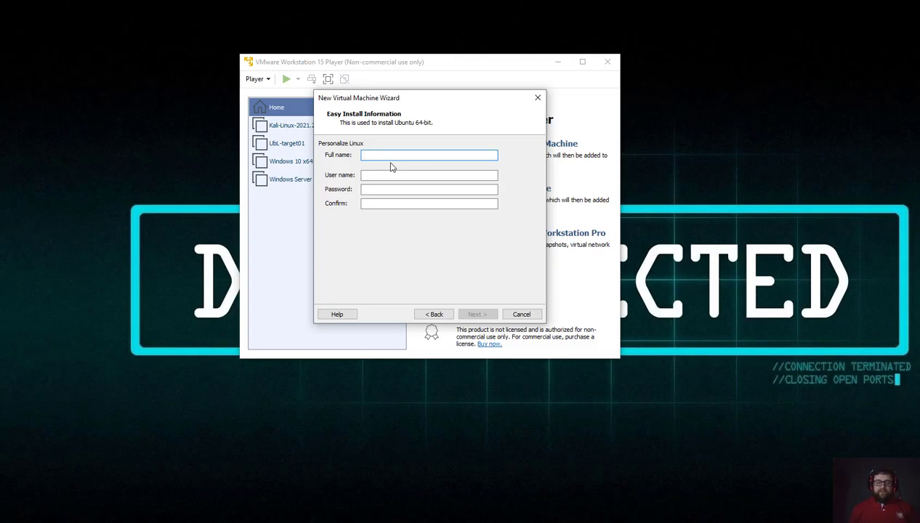
pyautogui.write('Obelix')
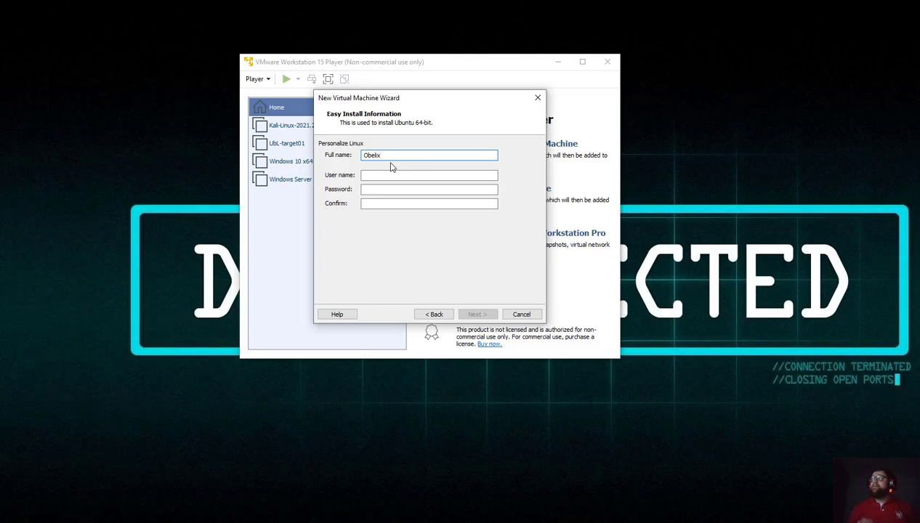
pyautogui.press('Tab')
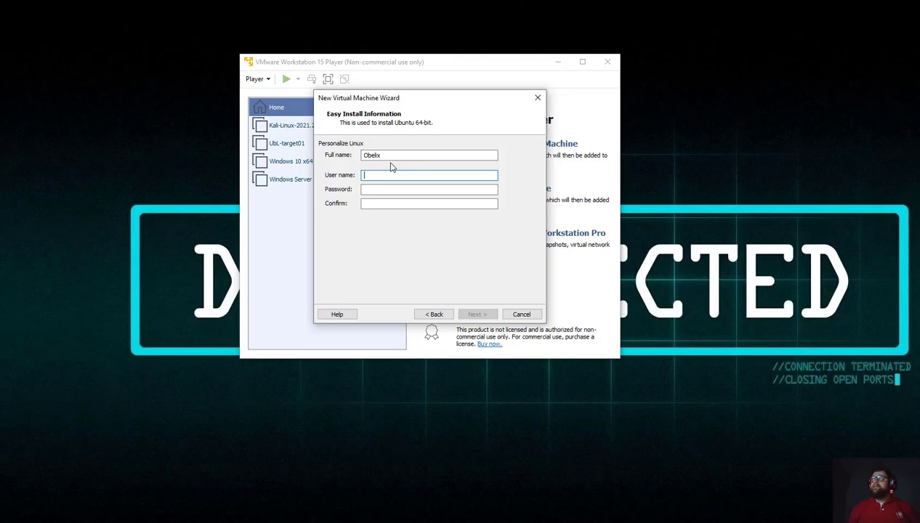
pyautogui.write('obeli')
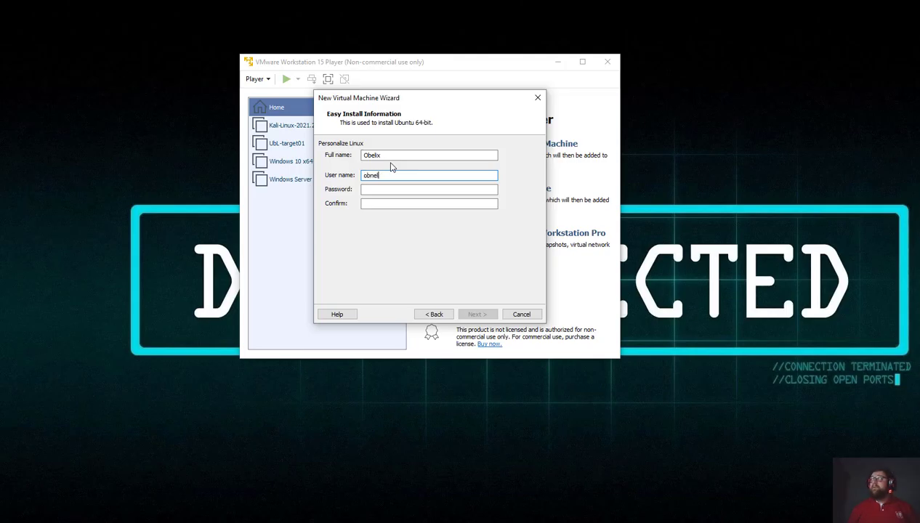
pyautogui.press('BackSpace')
pyautogui.press('BackSpace')
pyautogui.press('BackSpace')
pyautogui.write('w')
pyautogui.press('BackSpace')
pyautogui.write('elix')
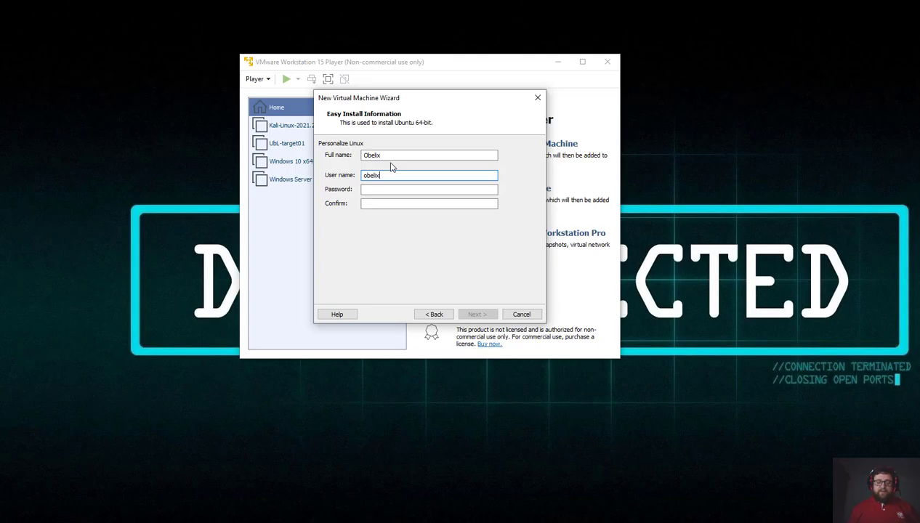
pyautogui.press('Tab')
pyautogui.write('toor')
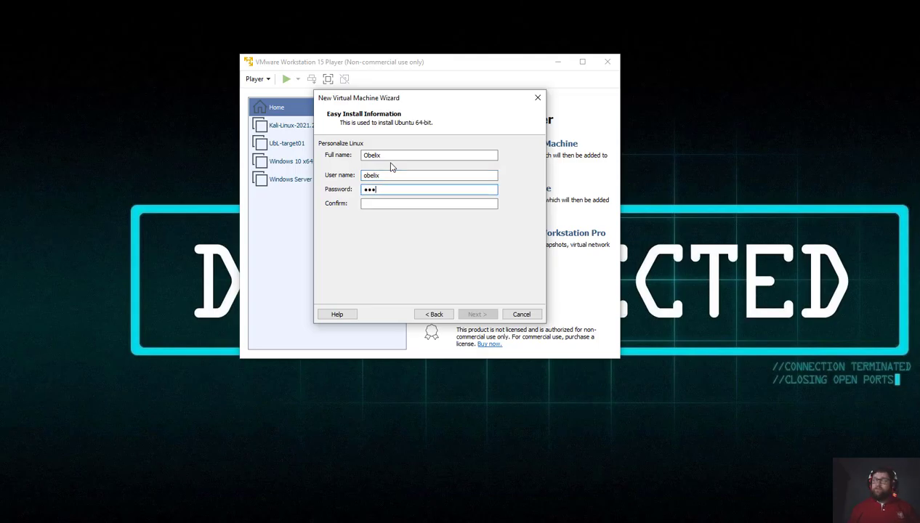
pyautogui.press('Tab')
pyautogui.write('toor')
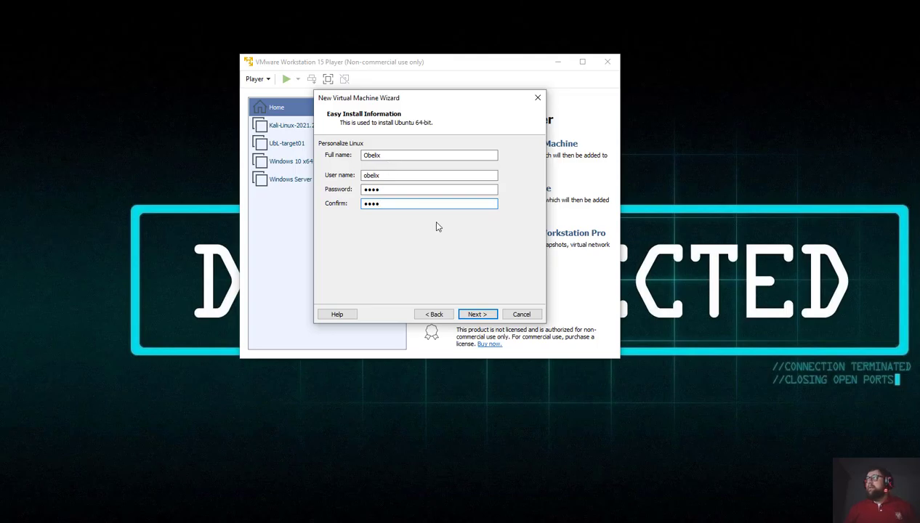
pyautogui.click(478, 315)
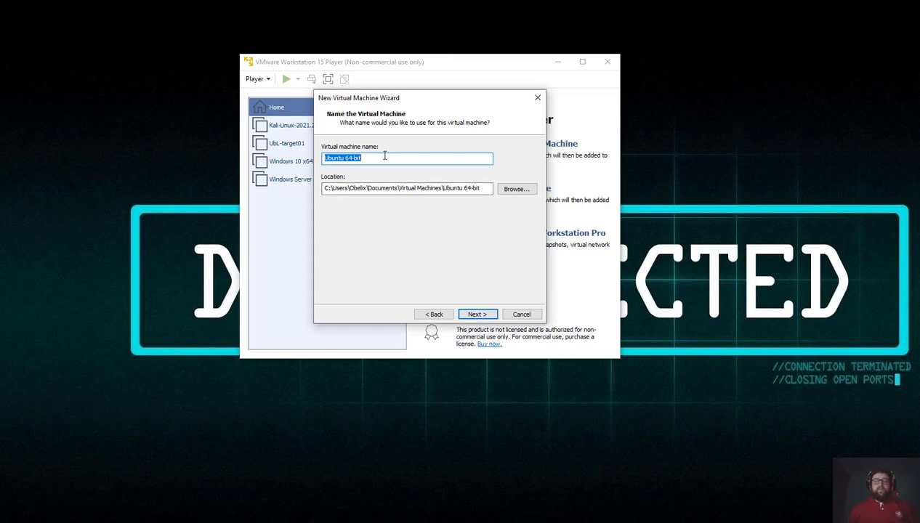
# Name the virtual machine UbuntuServer, correcting the typos.
pyautogui.write('Ub')
pyautogui.press('BackSpace')
pyautogui.press('BackSpace')
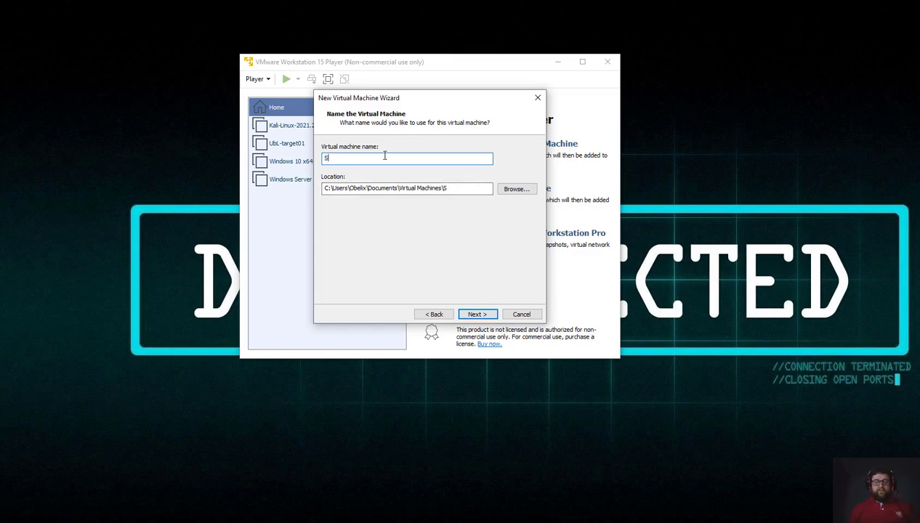
pyautogui.write('UbuntuServer')
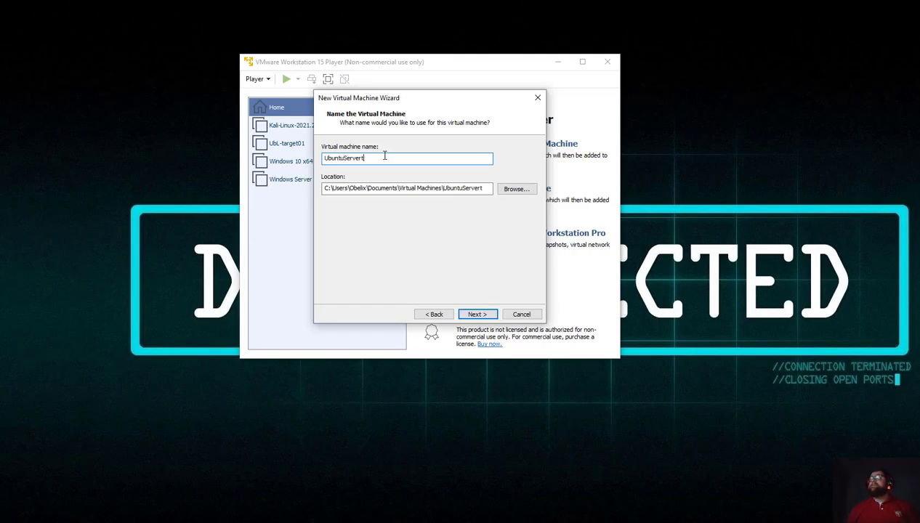
pyautogui.write('t')
pyautogui.press('BackSpace')
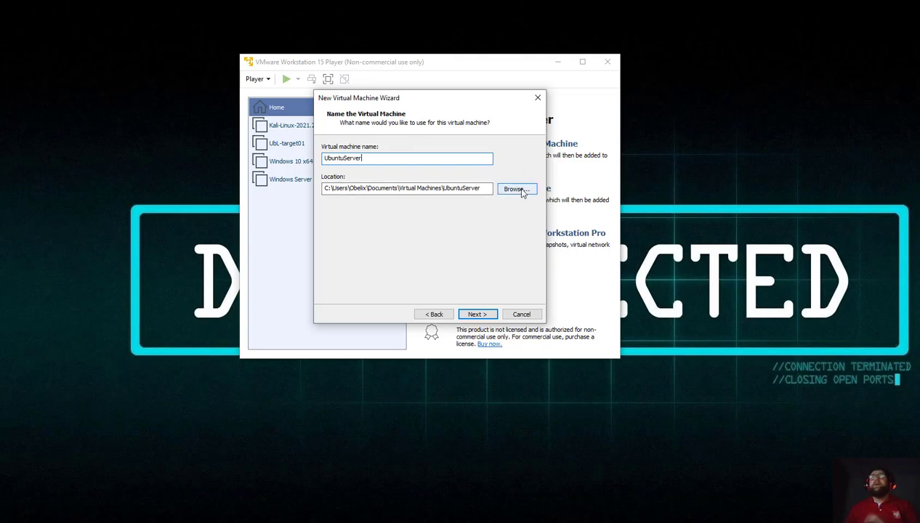
# Set a 50 GB maximum disk size stored as a single file and continue to the summary.
pyautogui.click(477, 314)
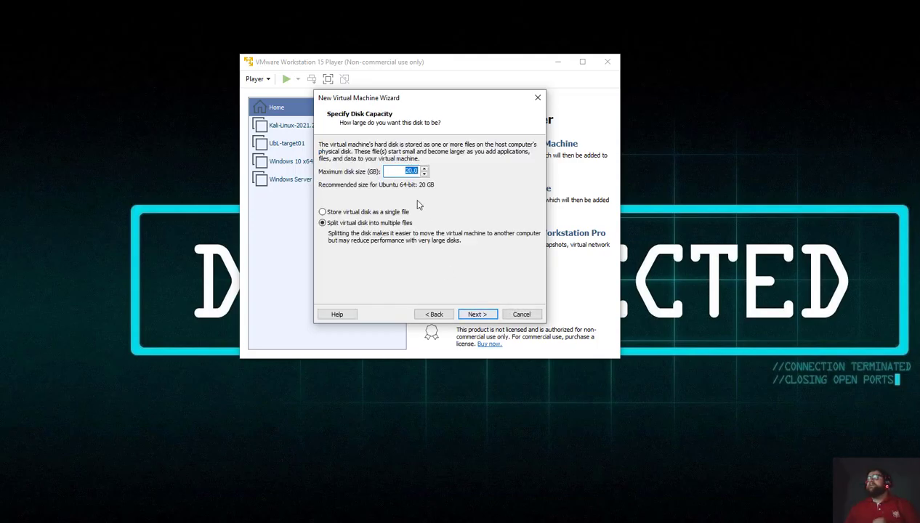
pyautogui.click(407, 170)
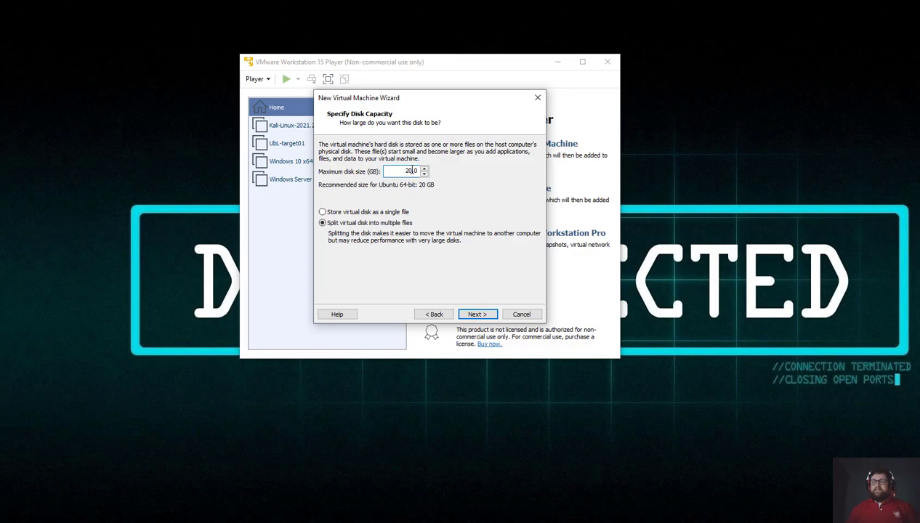
pyautogui.press('BackSpace')
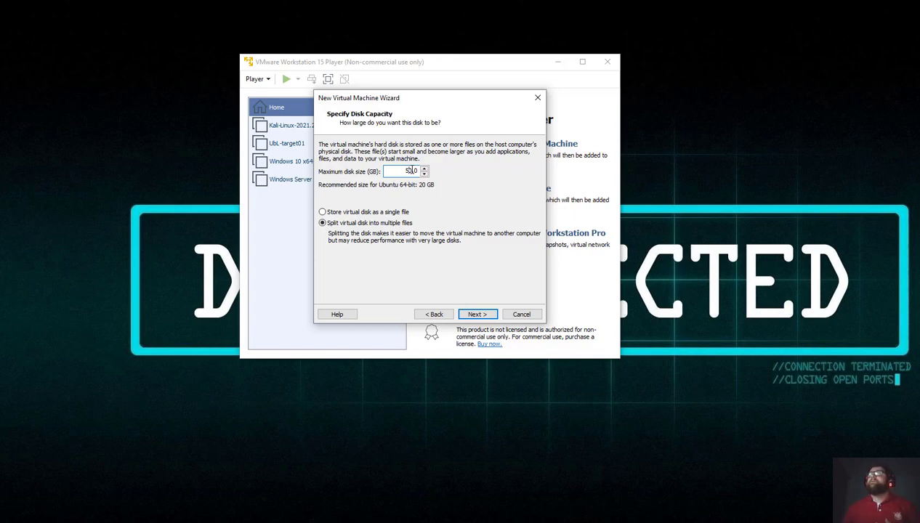
pyautogui.click(355, 212)
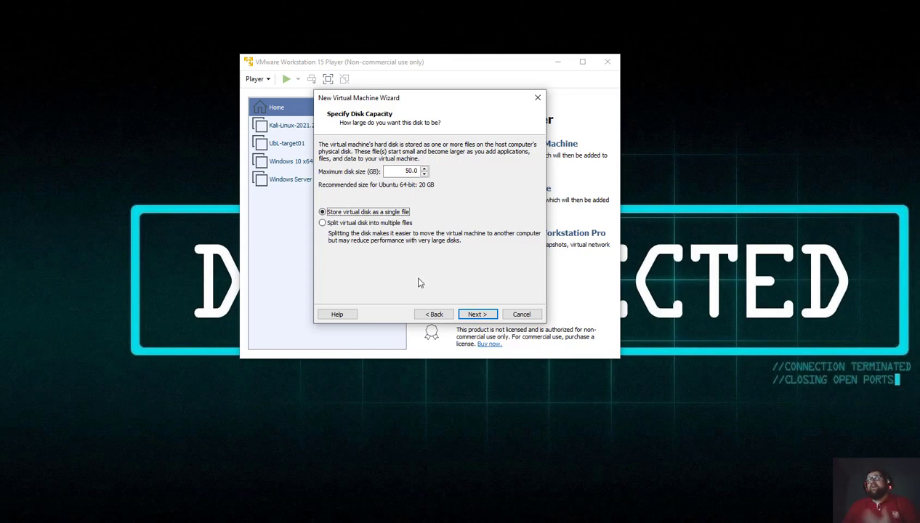
pyautogui.click(477, 315)
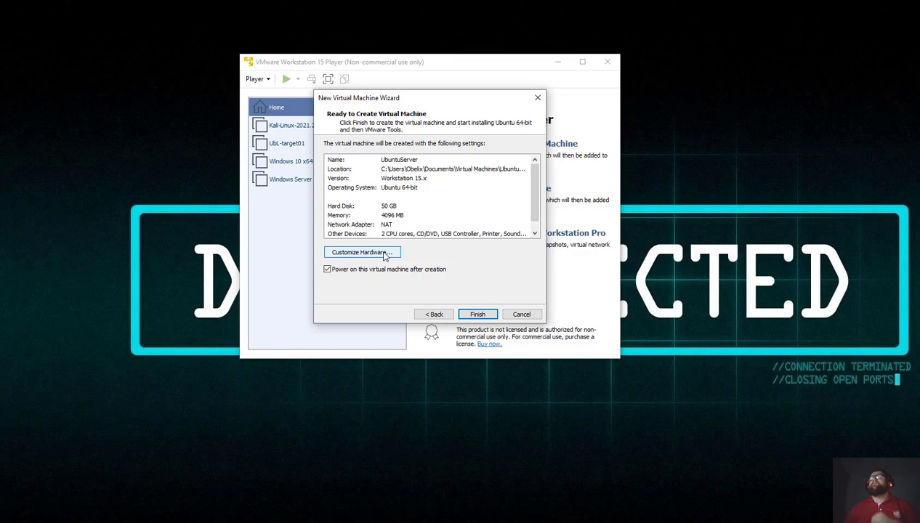
# Raise the new VM's memory to 6208 MB in the hardware settings.
pyautogui.click(385, 255)
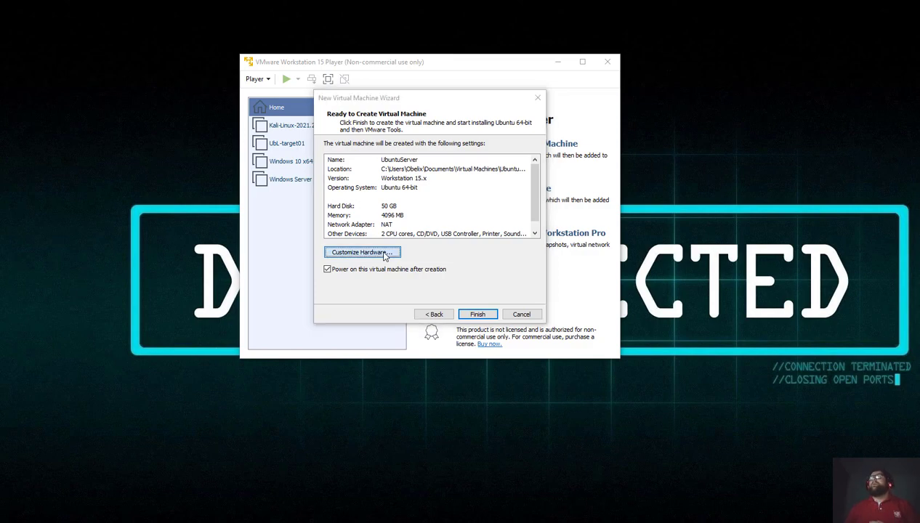
pyautogui.moveTo(384, 34); pyautogui.dragTo(296, 56)
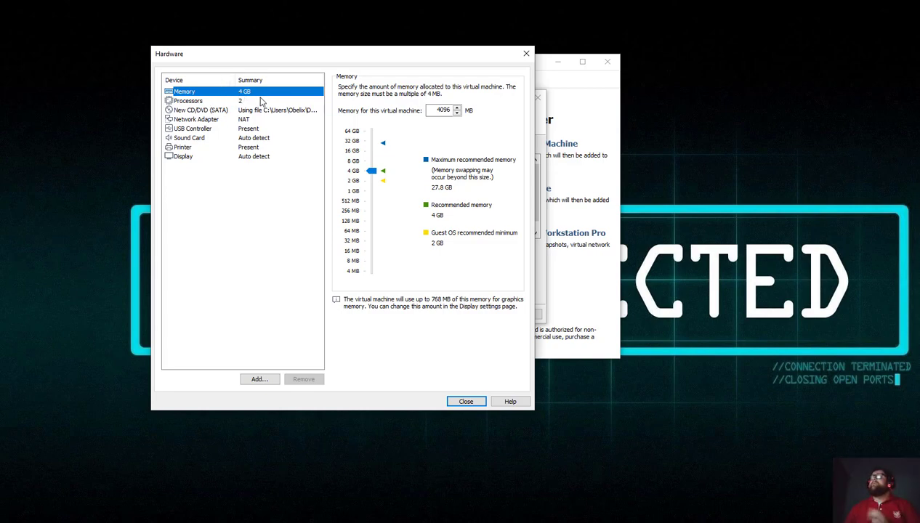
pyautogui.moveTo(371, 170); pyautogui.dragTo(351, 169)
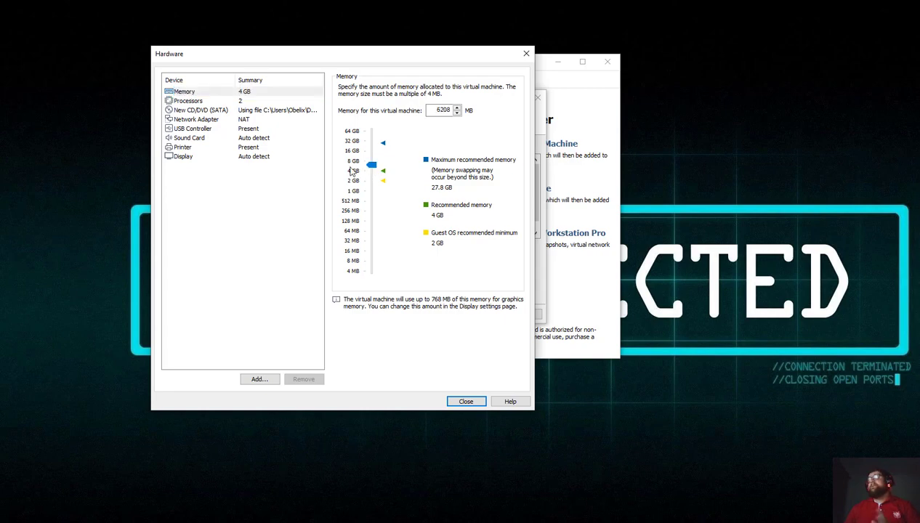
# Review the processor, network, CD/DVD, USB and sound settings, then remove the virtual printer.
pyautogui.click(187, 102)
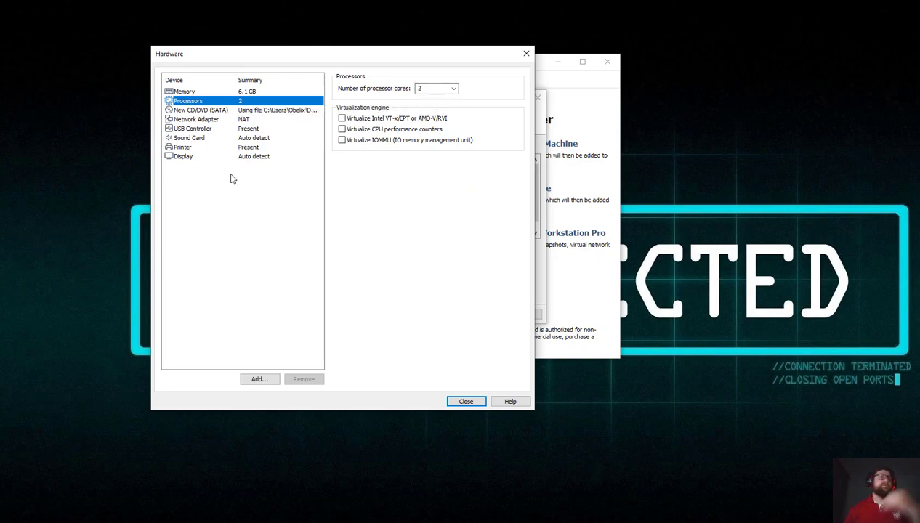
pyautogui.click(200, 119)
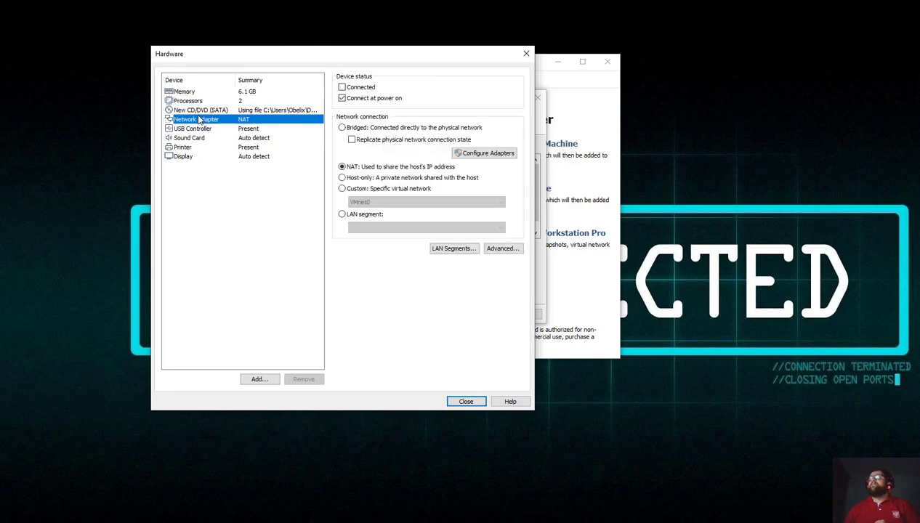
pyautogui.click(197, 111)
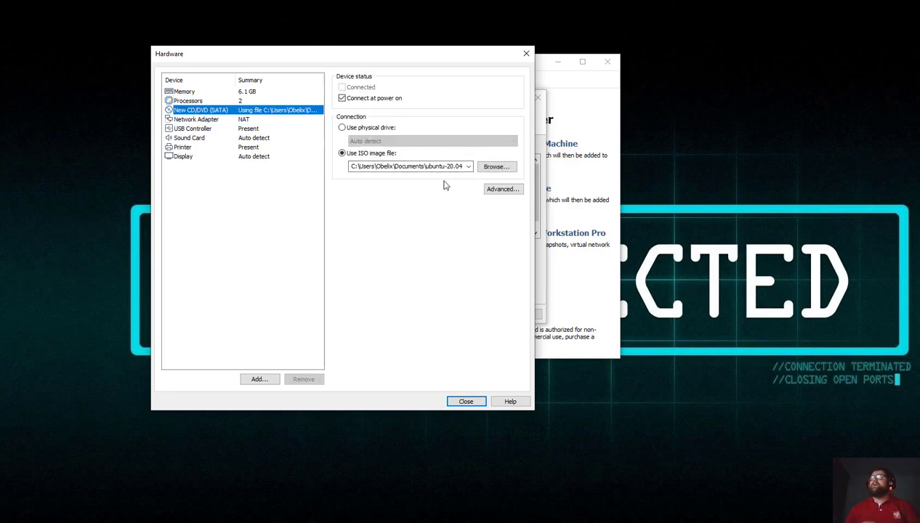
pyautogui.click(191, 120)
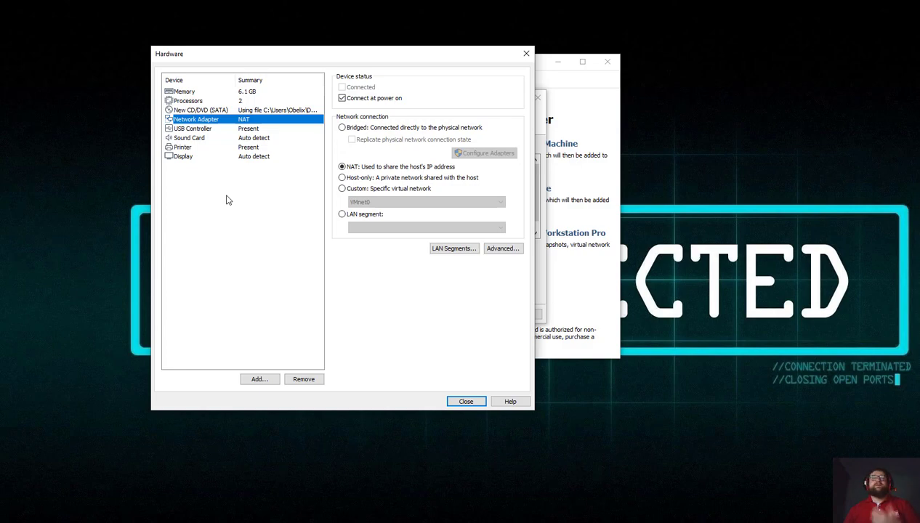
pyautogui.click(191, 130)
pyautogui.click(197, 139)
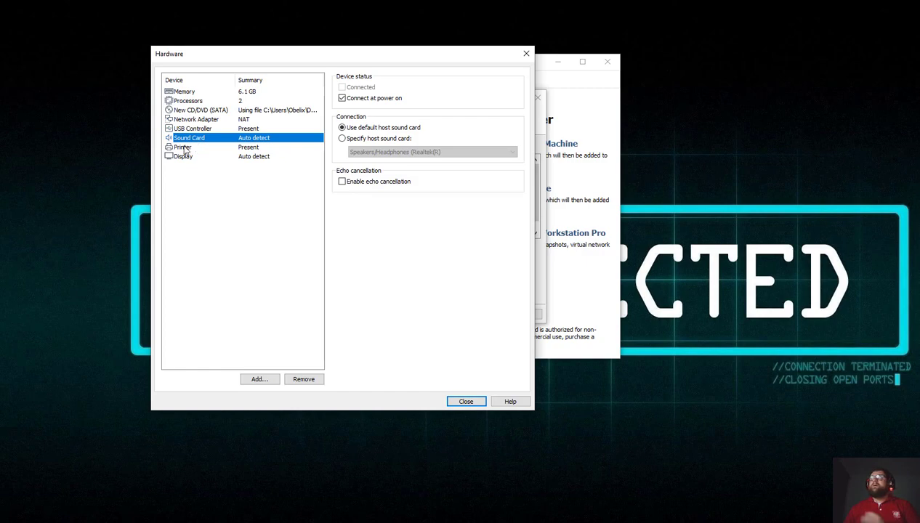
pyautogui.click(182, 147)
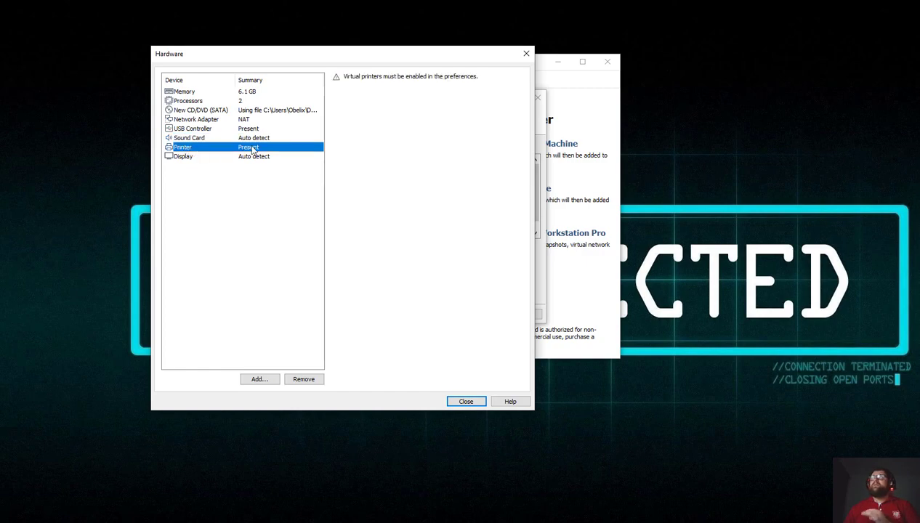
pyautogui.click(304, 380)
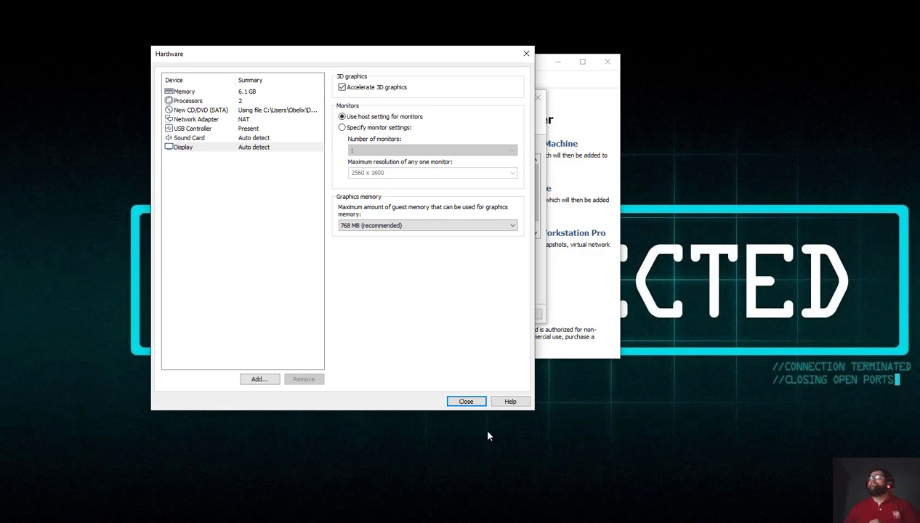
pyautogui.click(466, 401)
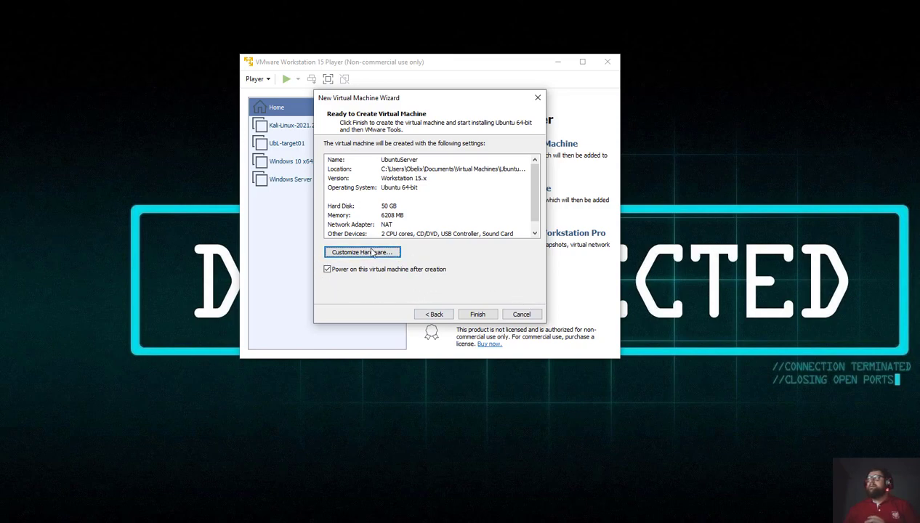
# Create the UbuntuServer VM, dismiss the Easy Install notice, and wait for the installer's language screen.
pyautogui.click(482, 314)
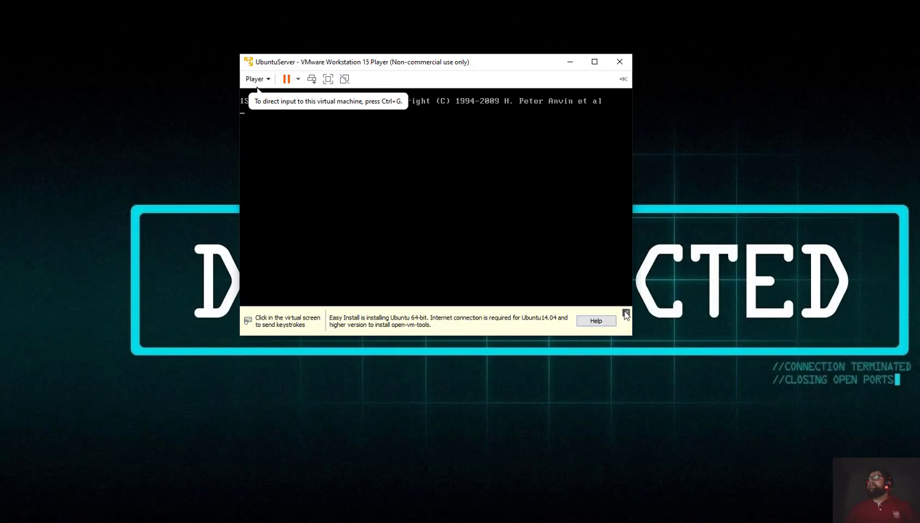
pyautogui.click(626, 314)
pyautogui.moveTo(404, 66); pyautogui.dragTo(346, 78)
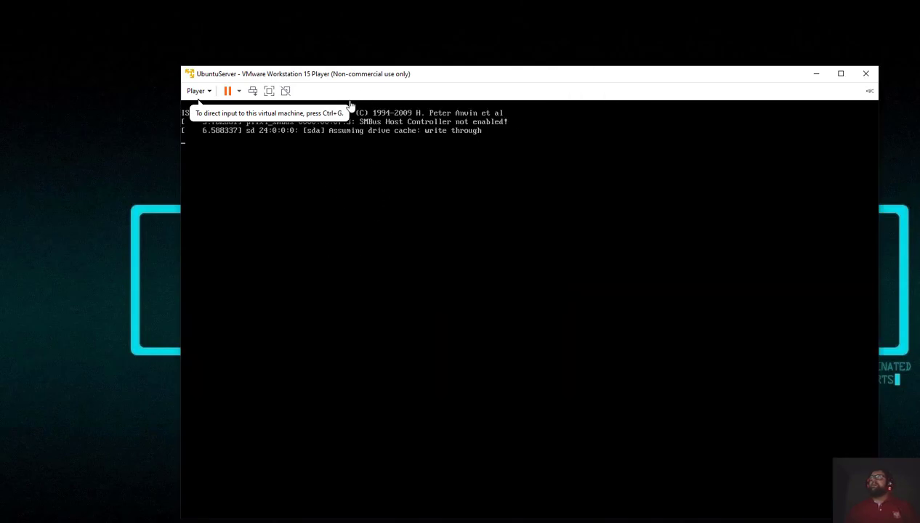
pyautogui.moveTo(348, 72); pyautogui.dragTo(302, 48)
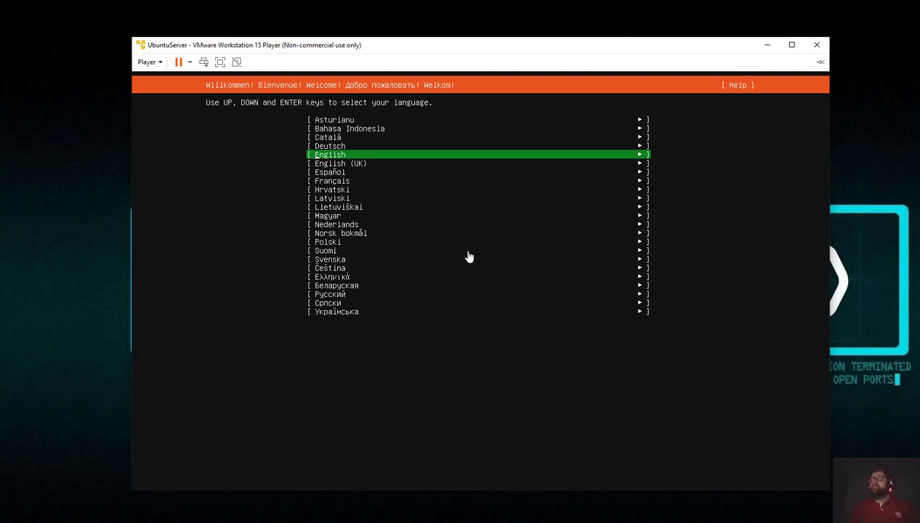
pyautogui.click(468, 256)
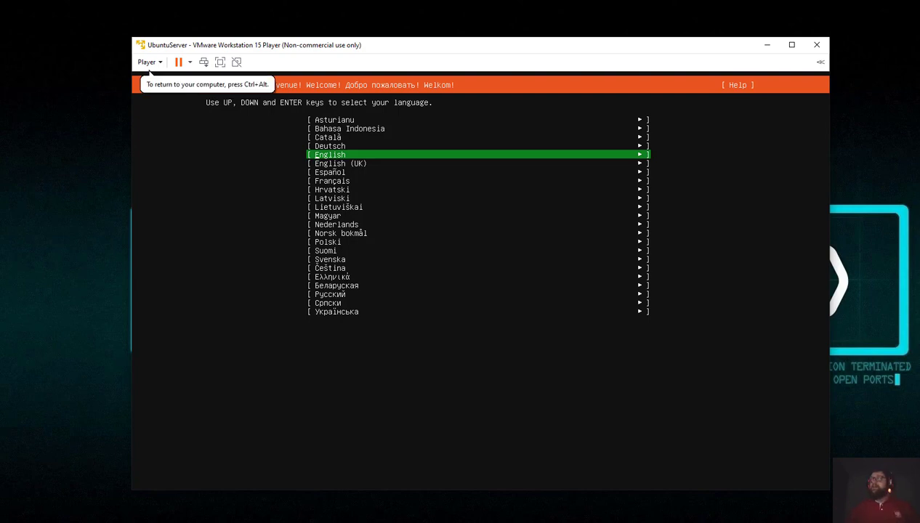
# Accept English, the English (US) keyboard, default network, no proxy and the default mirror.
pyautogui.press('Return')
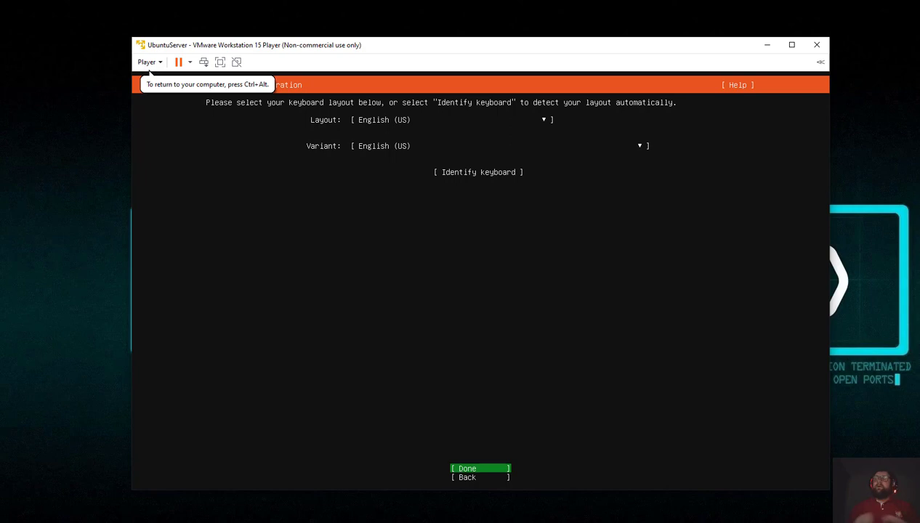
pyautogui.press('Return')
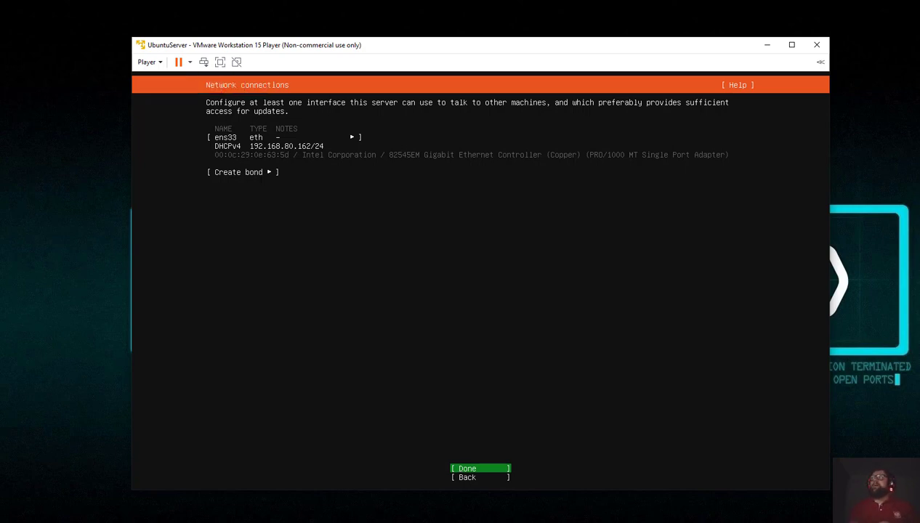
pyautogui.press('Return')
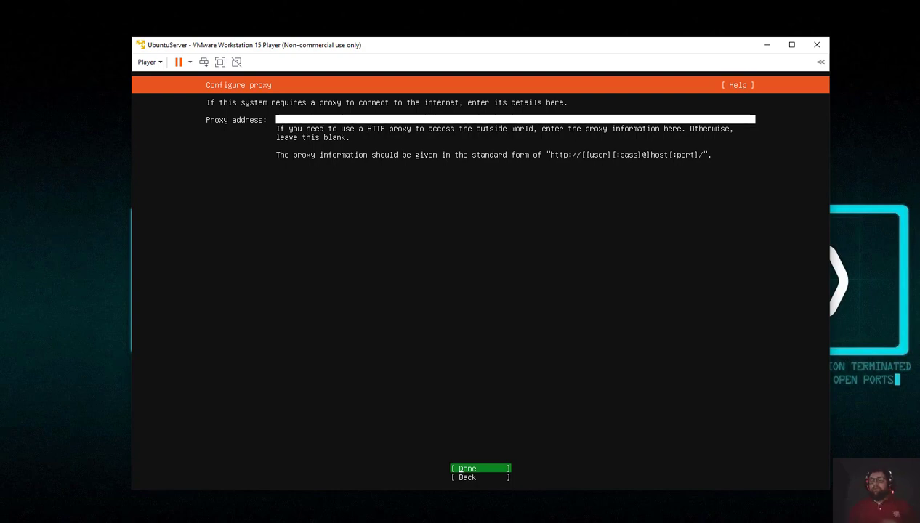
pyautogui.press('Return')
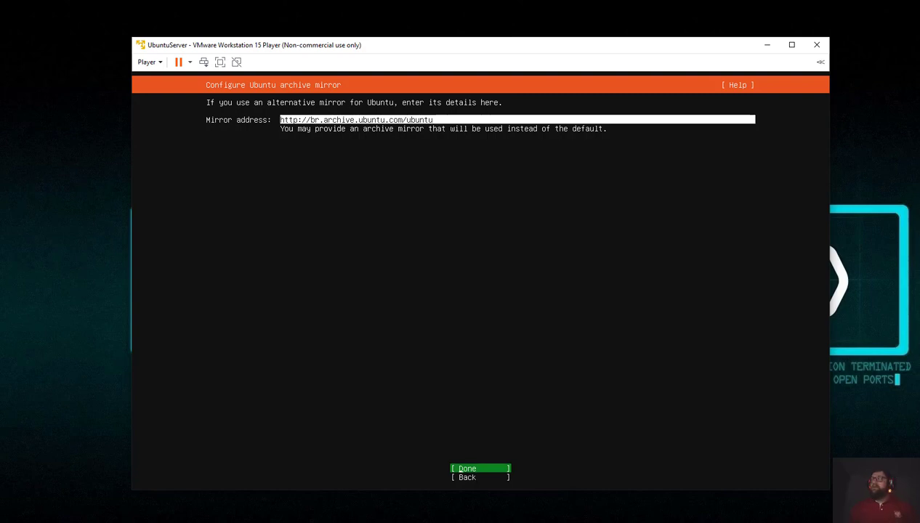
pyautogui.press('Return')
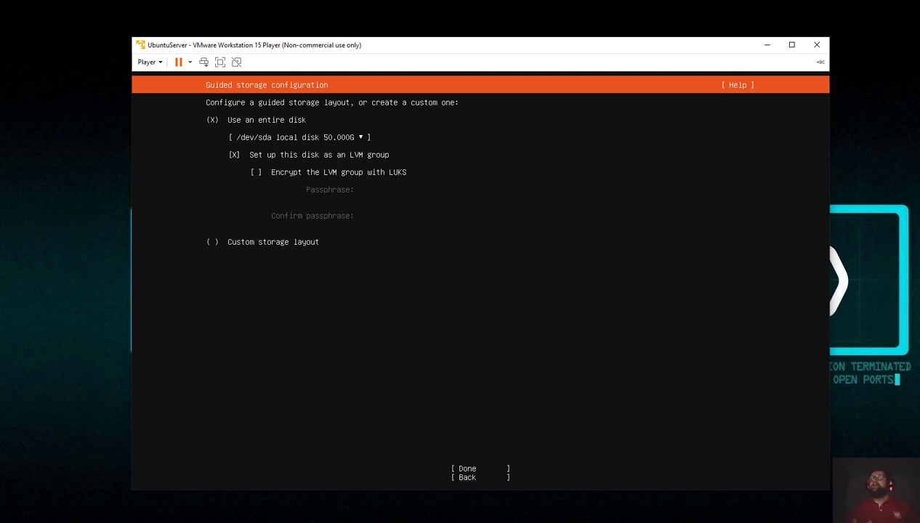
# Choose the guided whole-disk storage layout without LVM.
pyautogui.press('Down')
pyautogui.press('Down')
pyautogui.press('Down')
pyautogui.press('space')
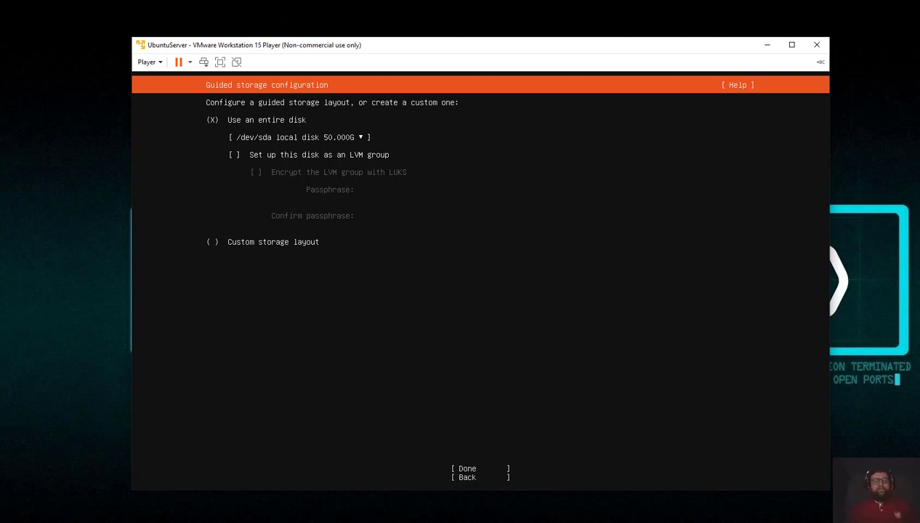
pyautogui.press('Tab')
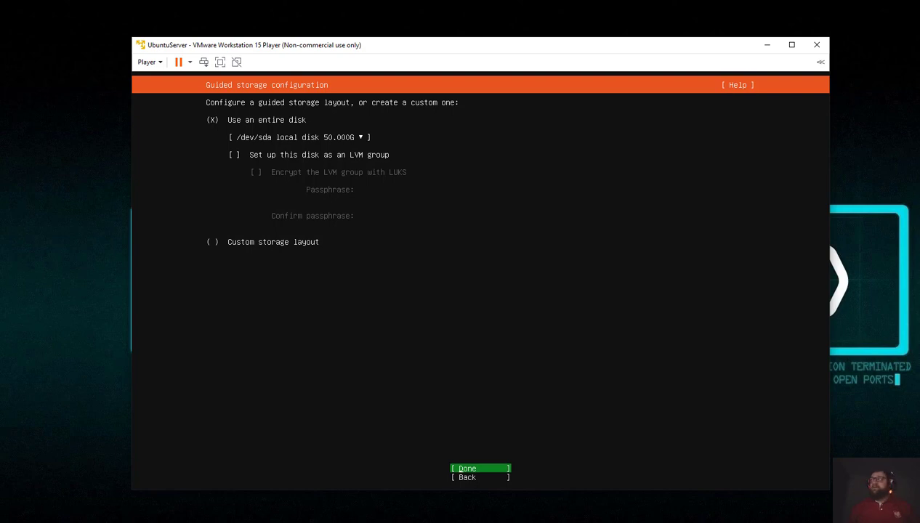
pyautogui.press('Return')
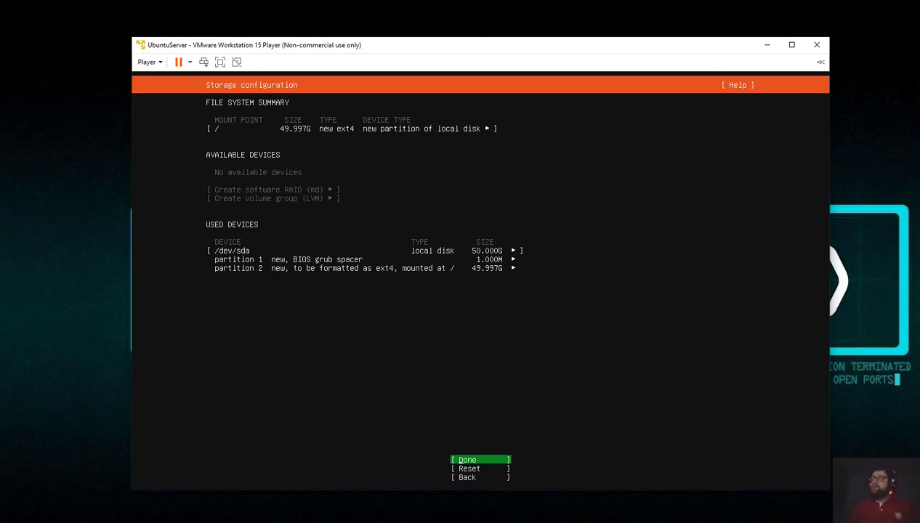
# Accept the storage summary and confirm Continue on the data-loss warning.
pyautogui.press('Return')
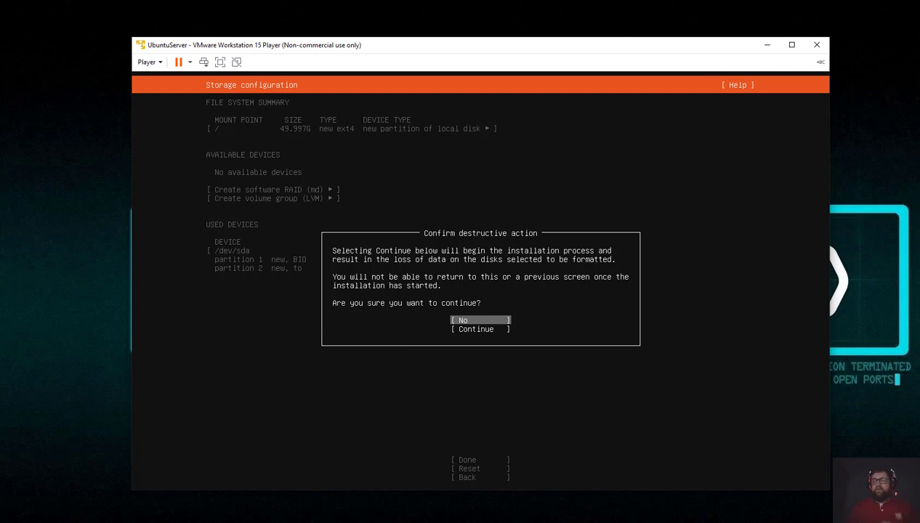
pyautogui.press('Down')
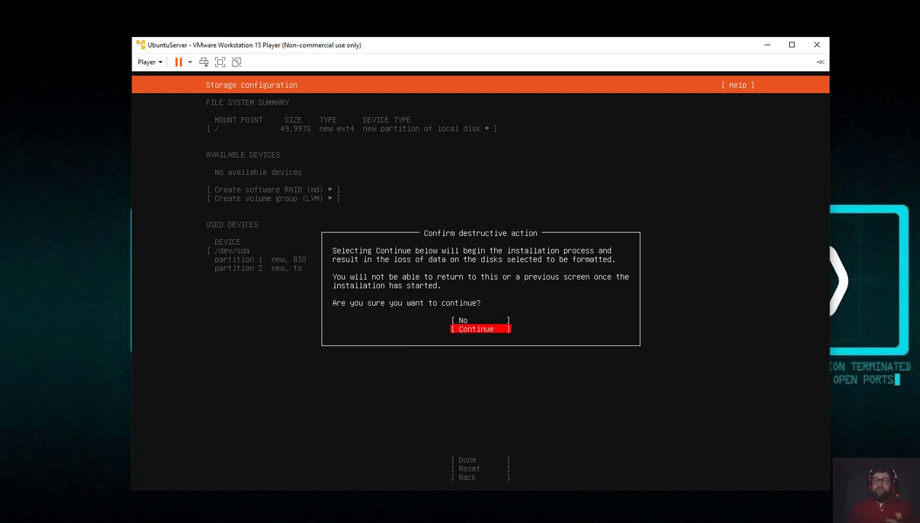
pyautogui.press('Return')
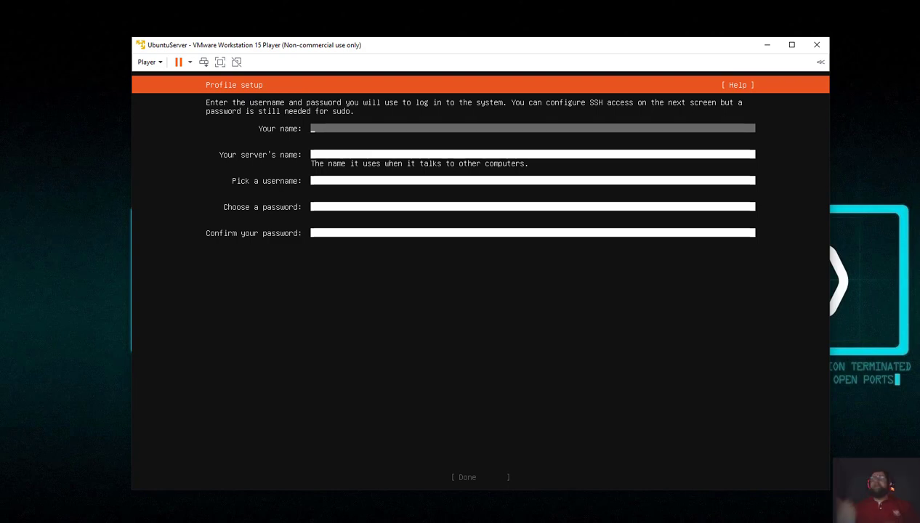
# Fill the profile with the user's name, server name ubuntuserver, username and password, then submit.
pyautogui.write('Obelix')
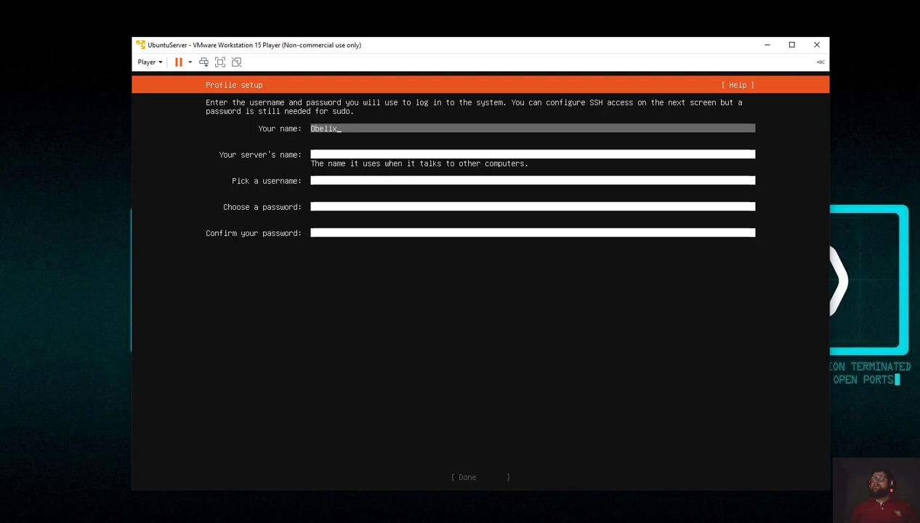
pyautogui.press('Tab')
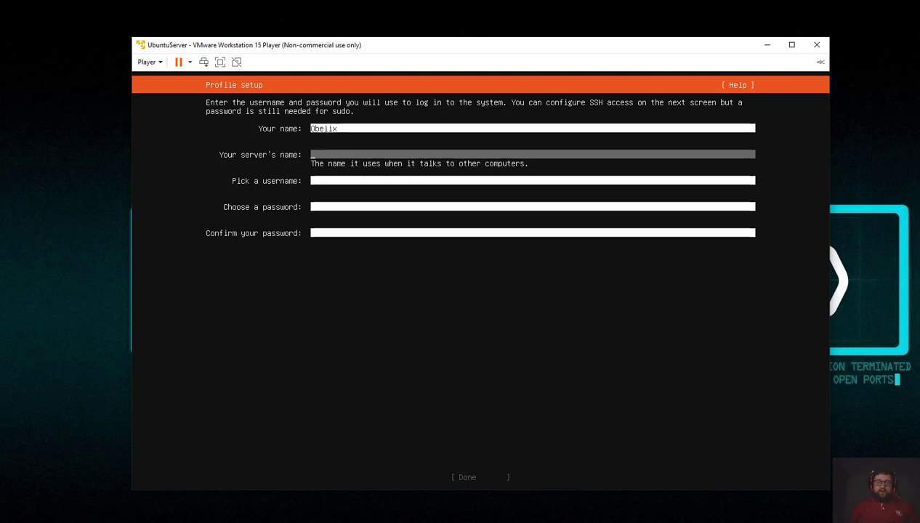
pyautogui.write('ubuntuserver')
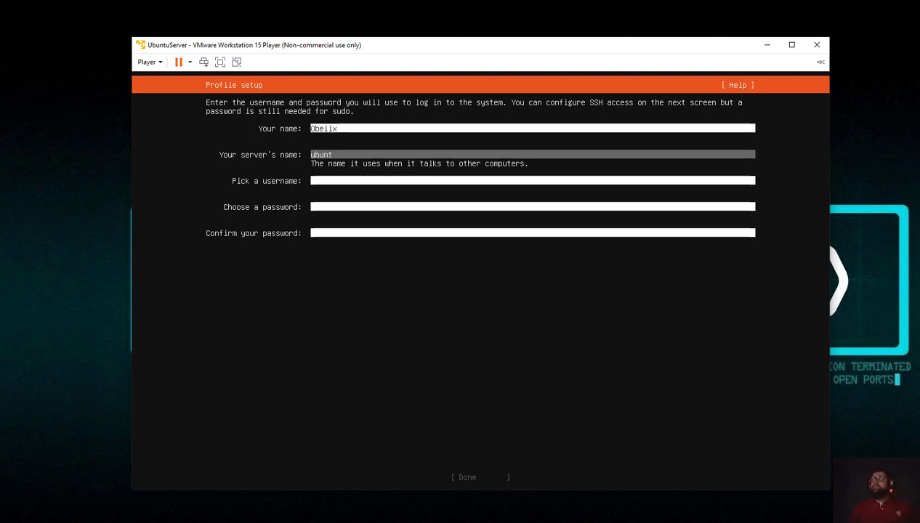
pyautogui.press('BackSpace')
pyautogui.press('BackSpace')
pyautogui.press('BackSpace')
pyautogui.write('ver')
pyautogui.press('Tab')
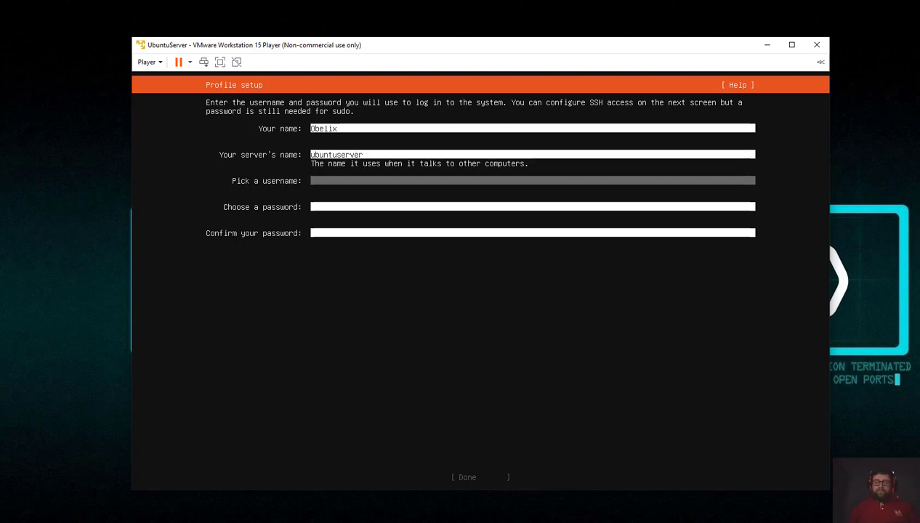
pyautogui.write('obelix')
pyautogui.press('Tab')
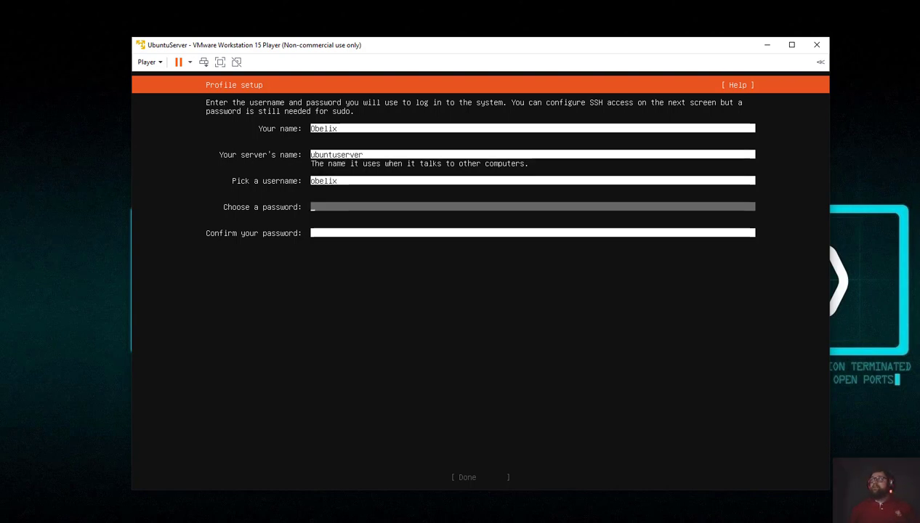
pyautogui.write('****')
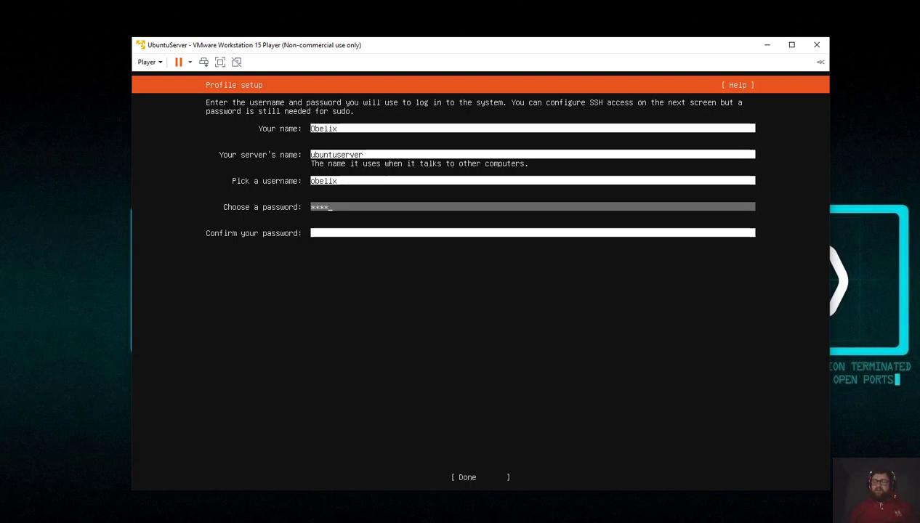
pyautogui.press('Tab')
pyautogui.write('****')
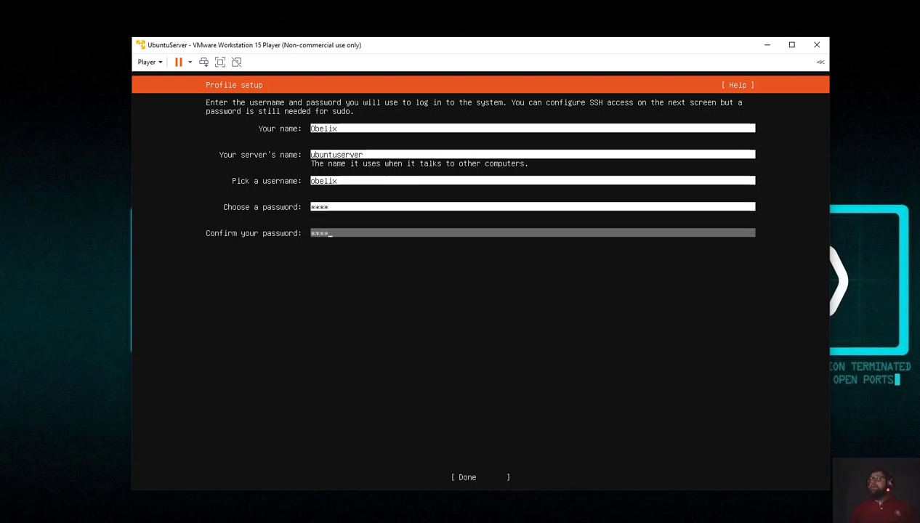
pyautogui.press('Tab')
pyautogui.press('Return')
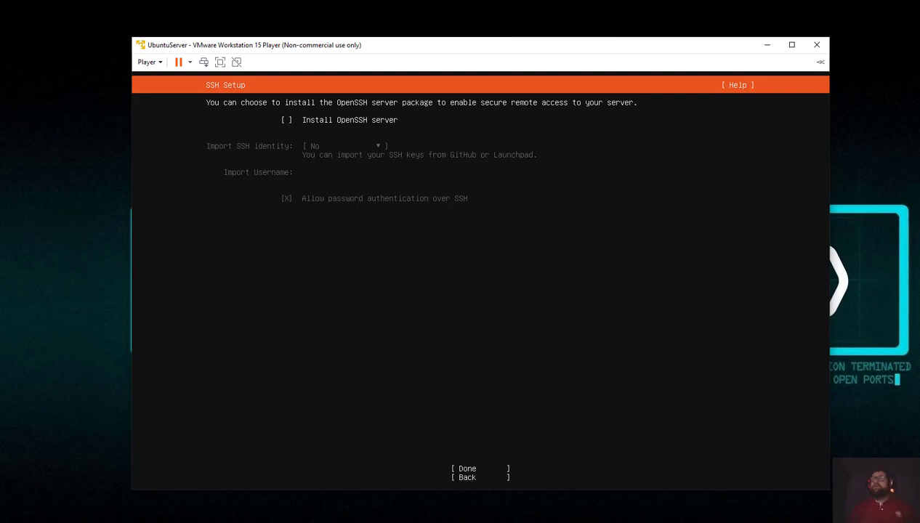
# Leave OpenSSH server uninstalled and continue to the Featured Server Snaps list.
pyautogui.press('Tab')
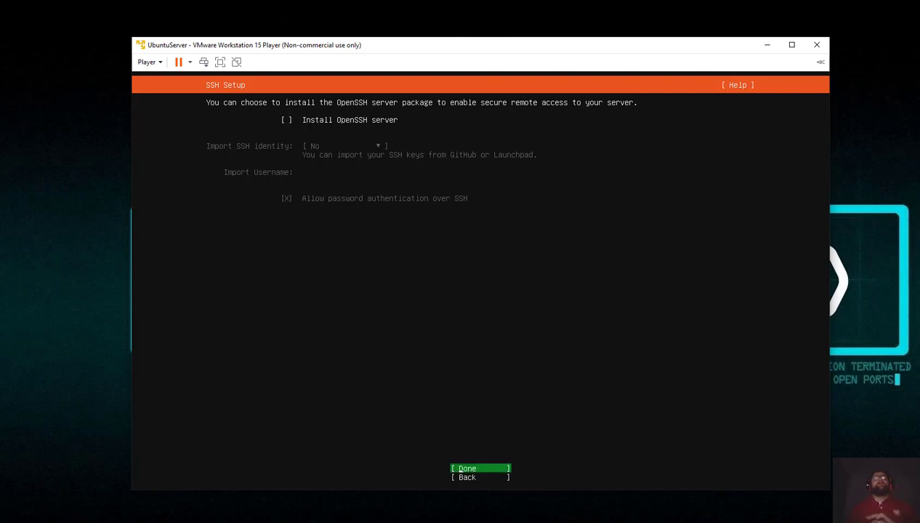
pyautogui.press('Return')
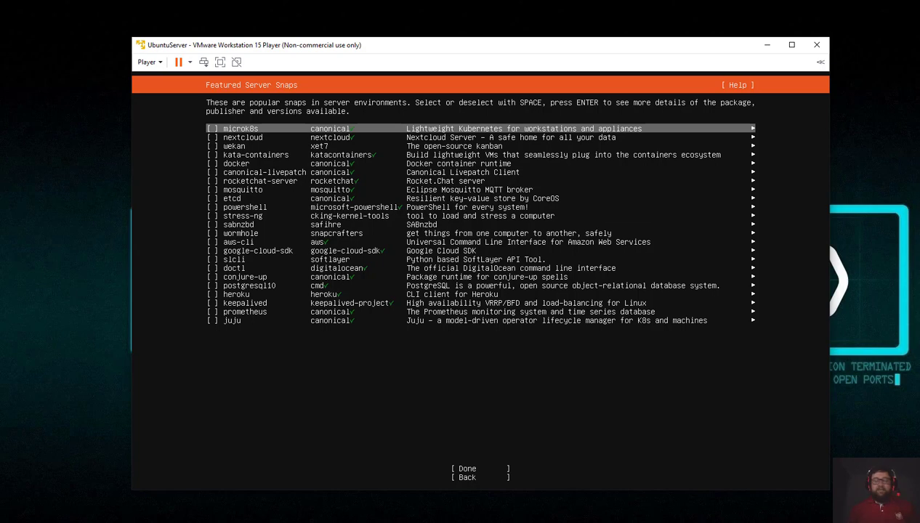
# Start the installation with no featured snaps selected (microk8s, nextcloud, docker left out).
pyautogui.press('Tab')
pyautogui.press('Return')
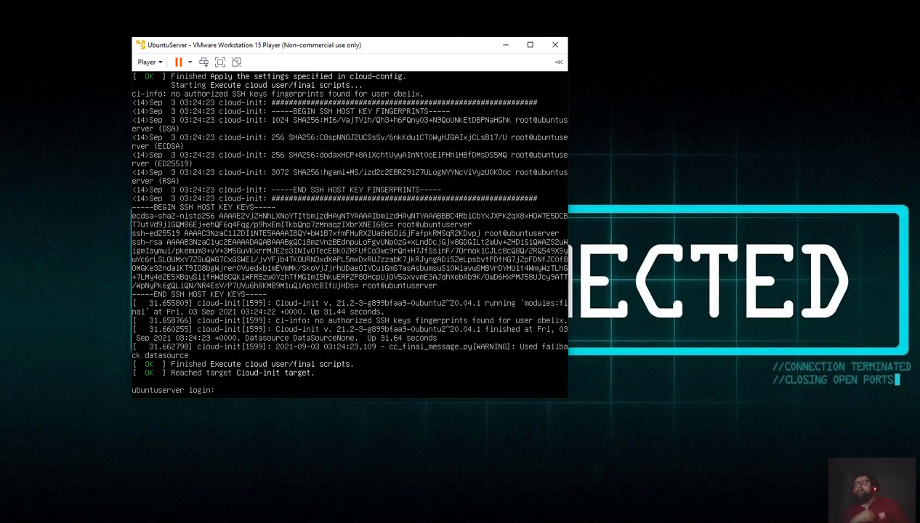
# Log in at the ubuntuserver prompt with the new user's username and password.
pyautogui.write('obelix')
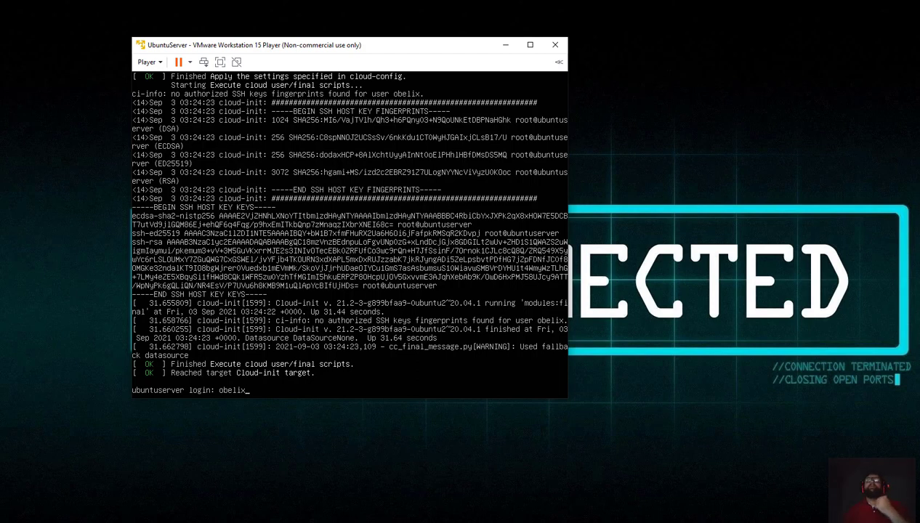
pyautogui.press('Return')
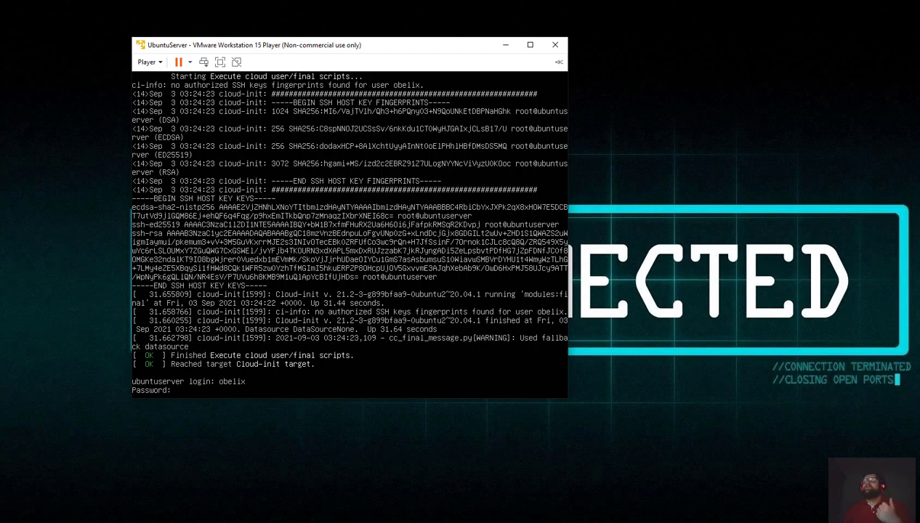
pyautogui.press('Return')
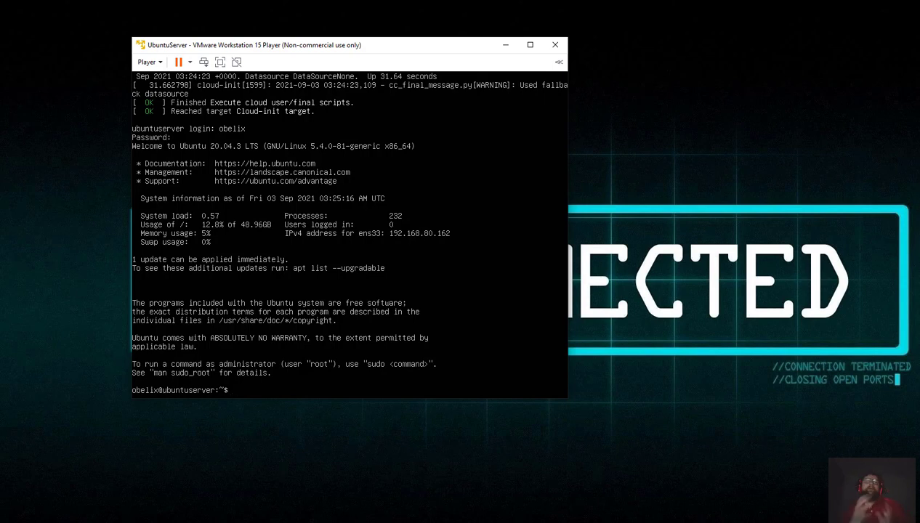
# Clear the console, then run 'sudo apt update' and enter the sudo password.
pyautogui.write('clear')
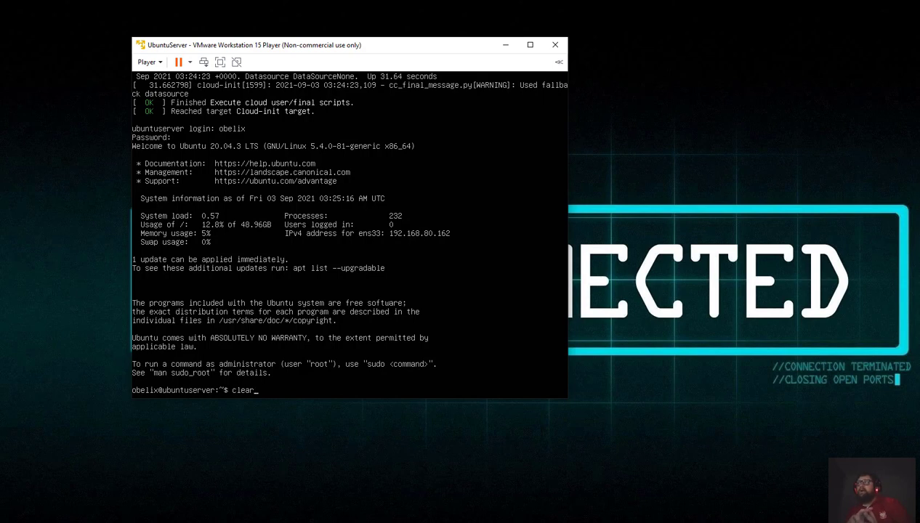
pyautogui.press('Return')
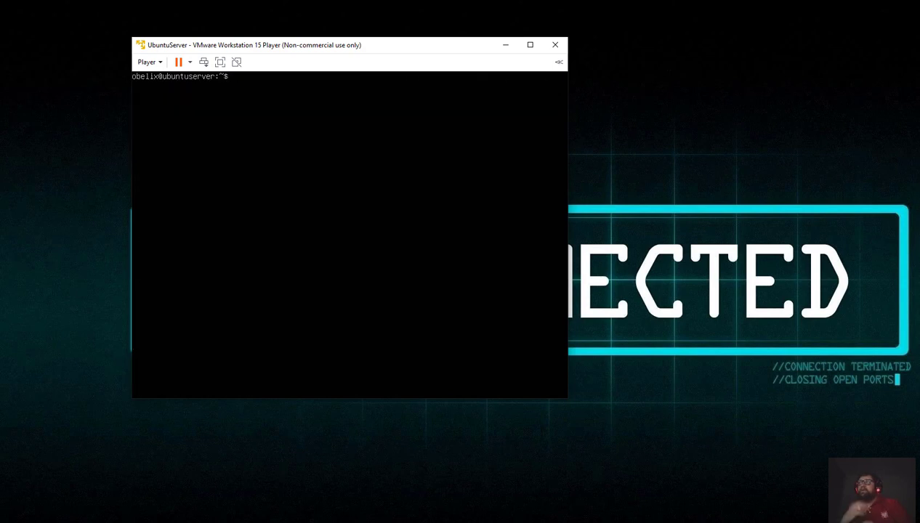
pyautogui.write('sudo a')
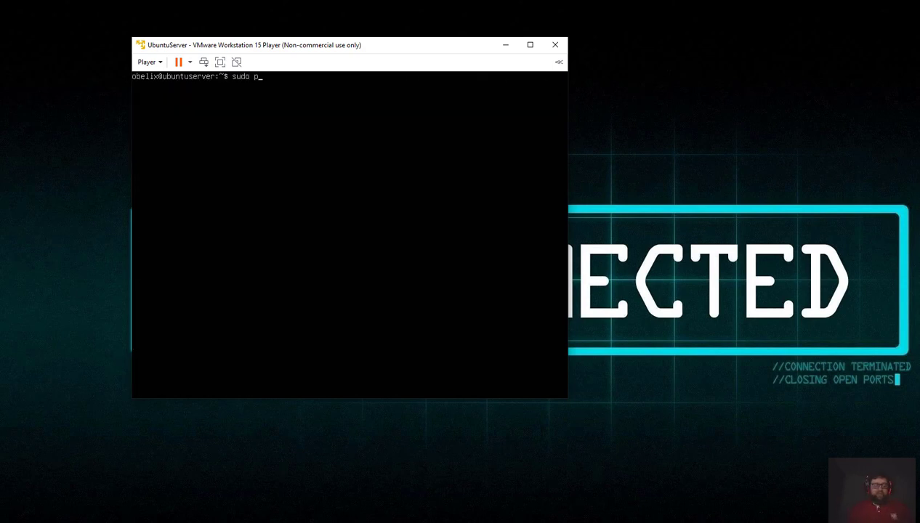
pyautogui.write('pt ')
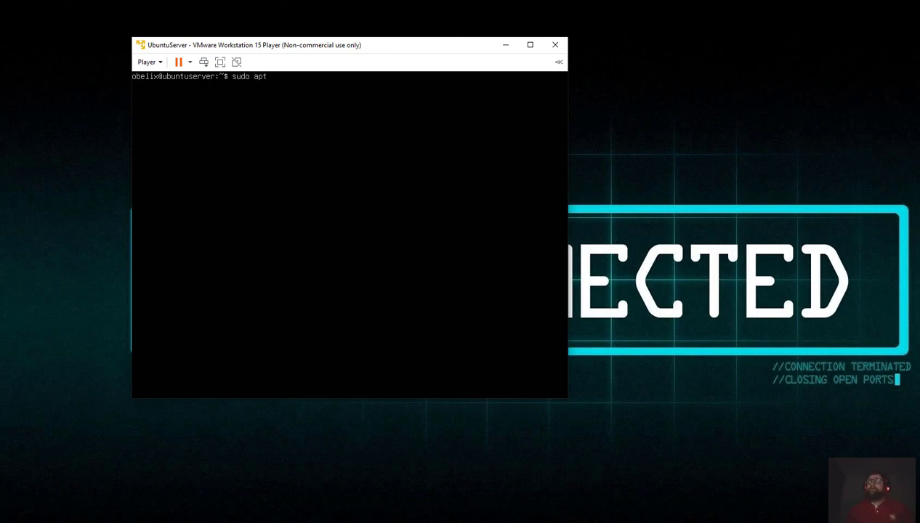
pyautogui.write('update')
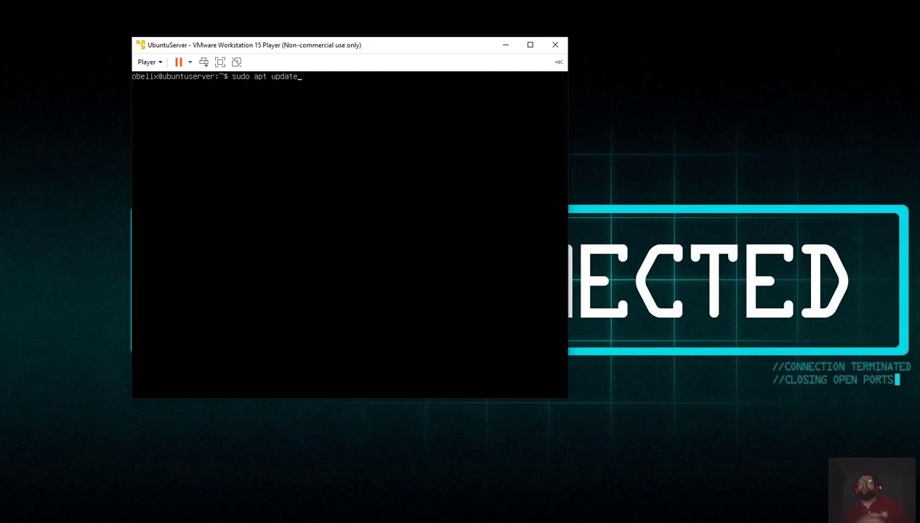
pyautogui.press('Return')
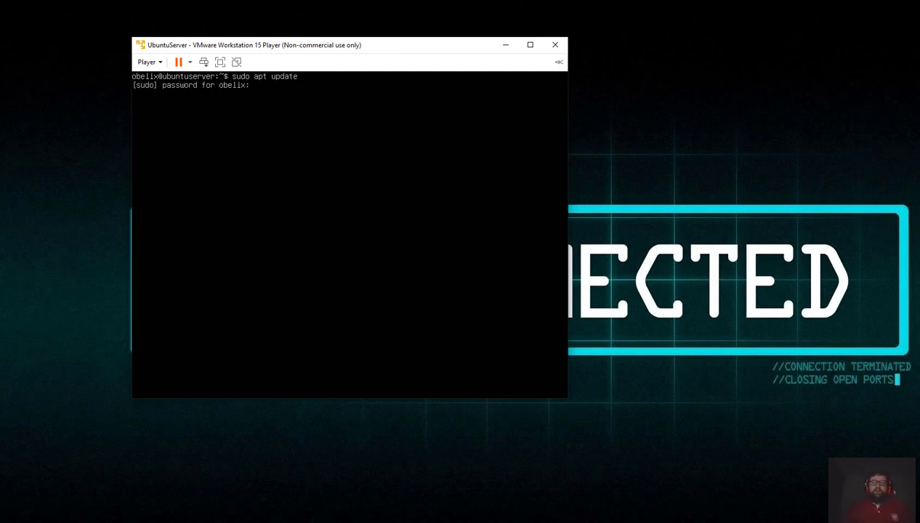
pyautogui.press('Return')
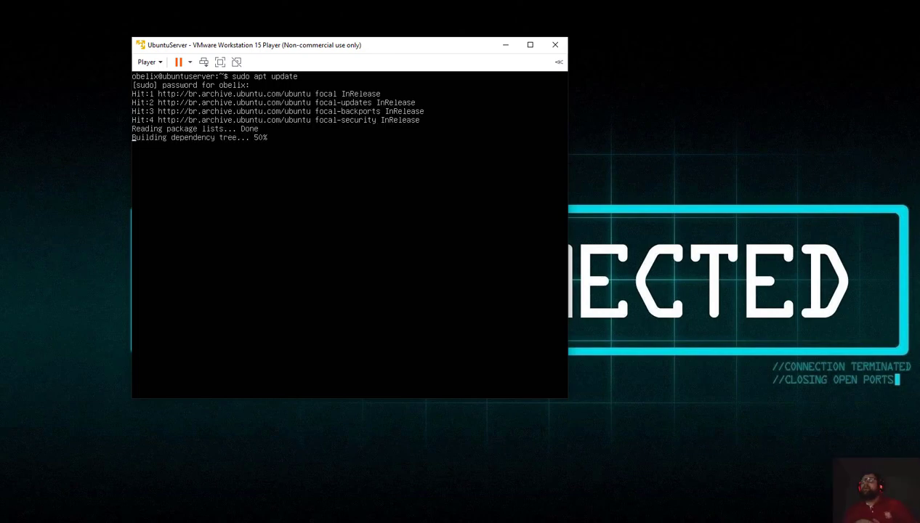